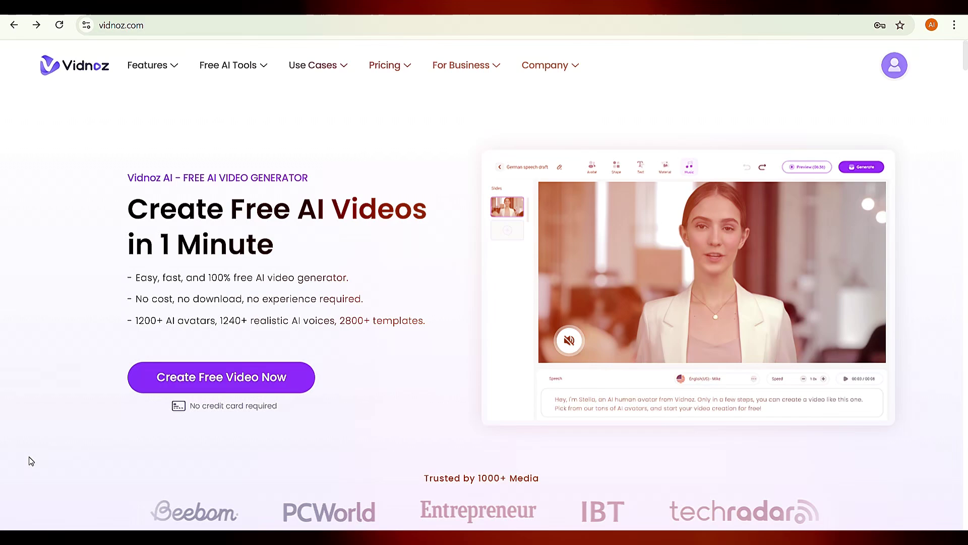
Open the AI Tools catalogue from the video creation dashboard and browse every available tool
click(214, 403)
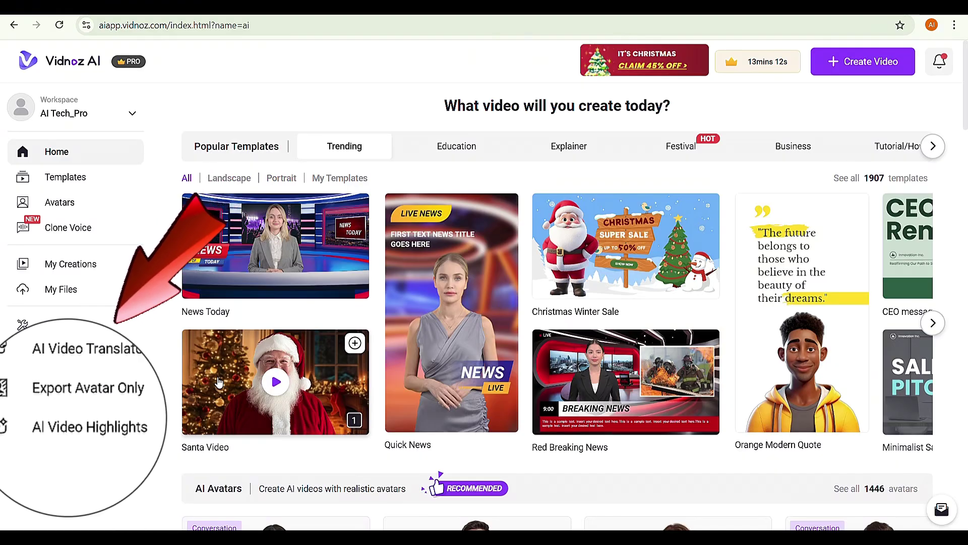
click(81, 325)
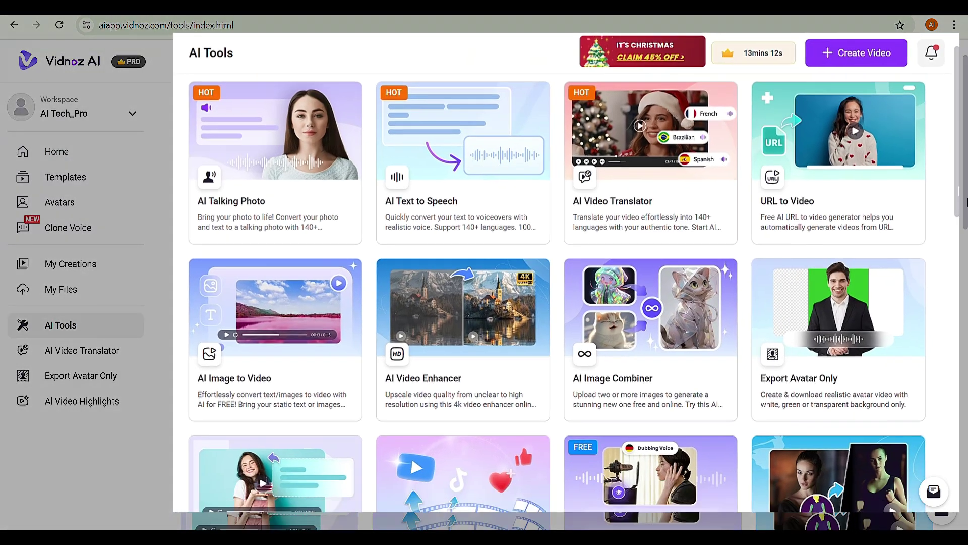
scroll(505, 303, down, 3)
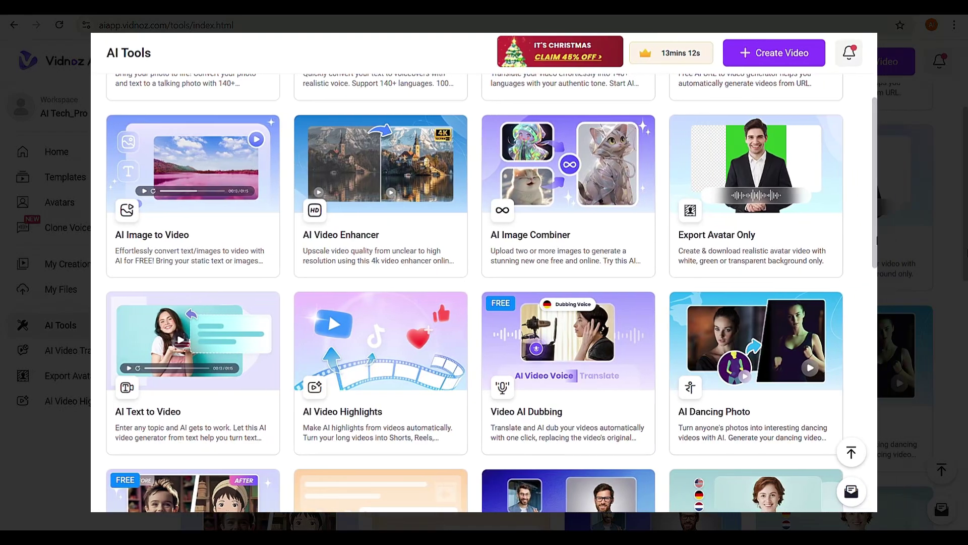
scroll(484, 302, down, 3)
scroll(484, 302, down, 3)
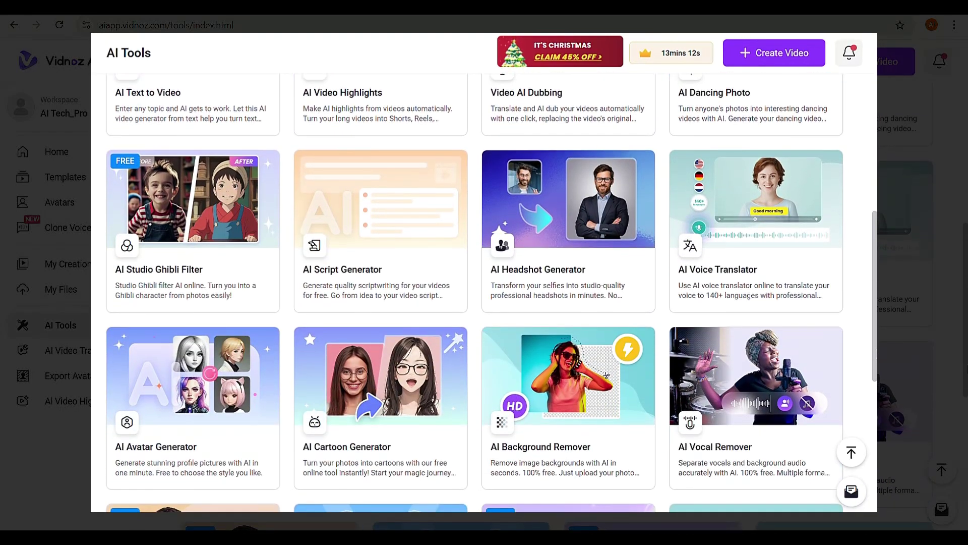
scroll(876, 325, down, 5)
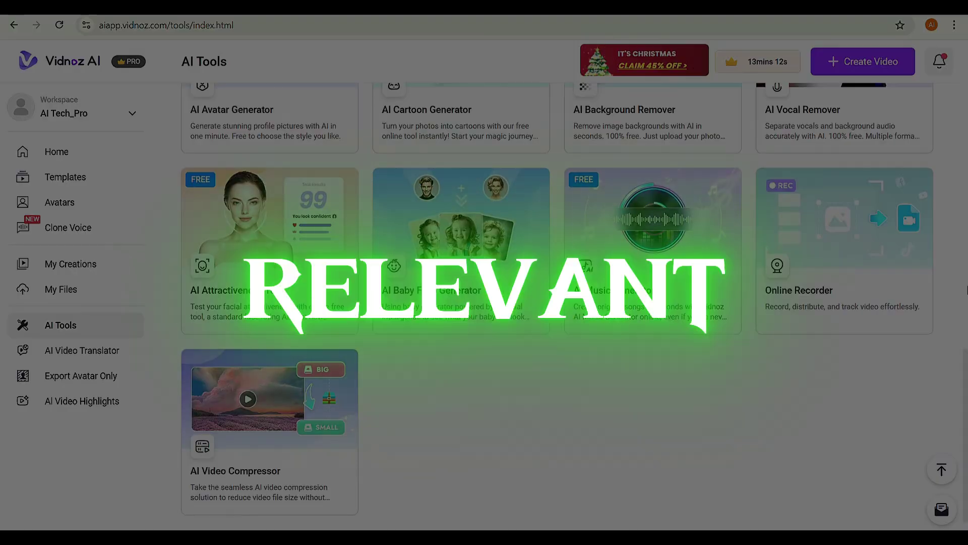
scroll(642, 328, up, 7)
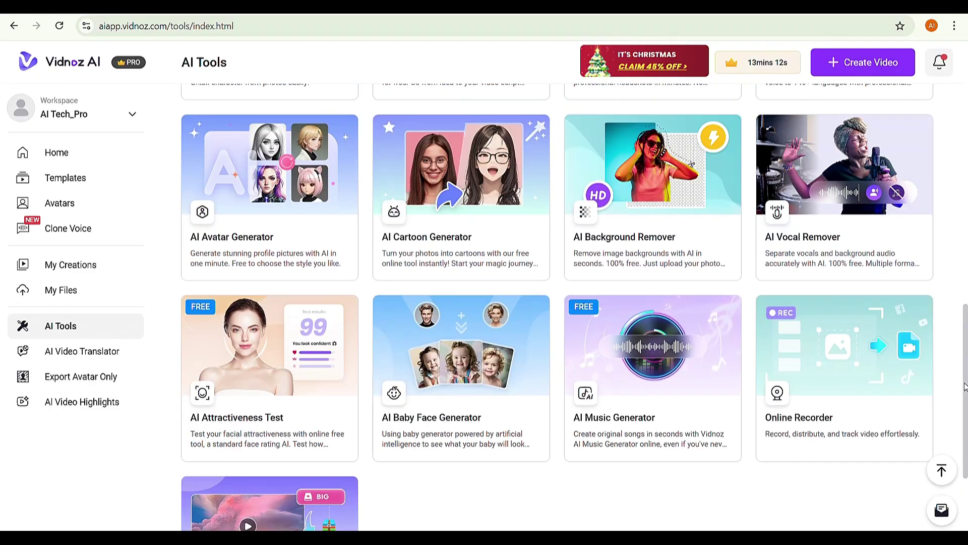
Generate a Casual-tone script from a prompt about a realistic animated digital portrait of a boy
click(489, 260)
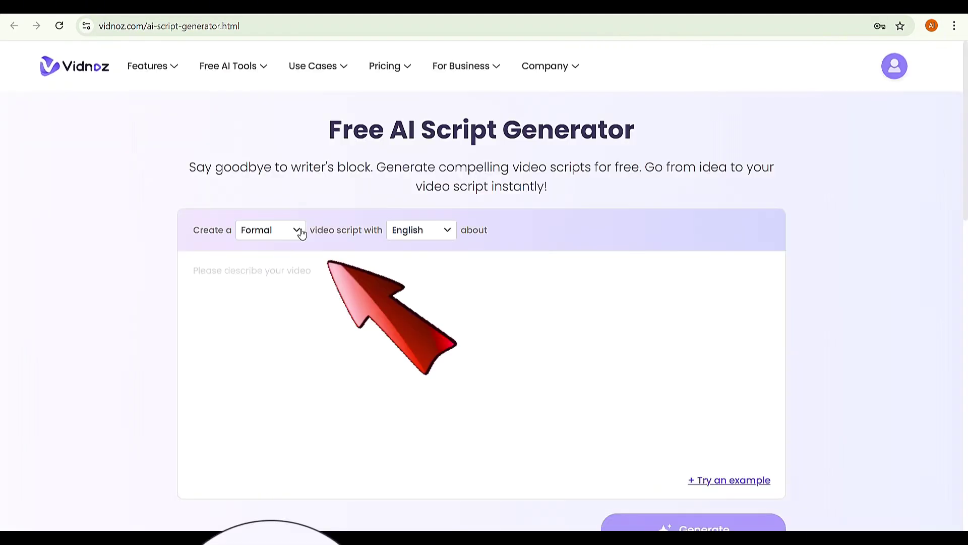
click(302, 228)
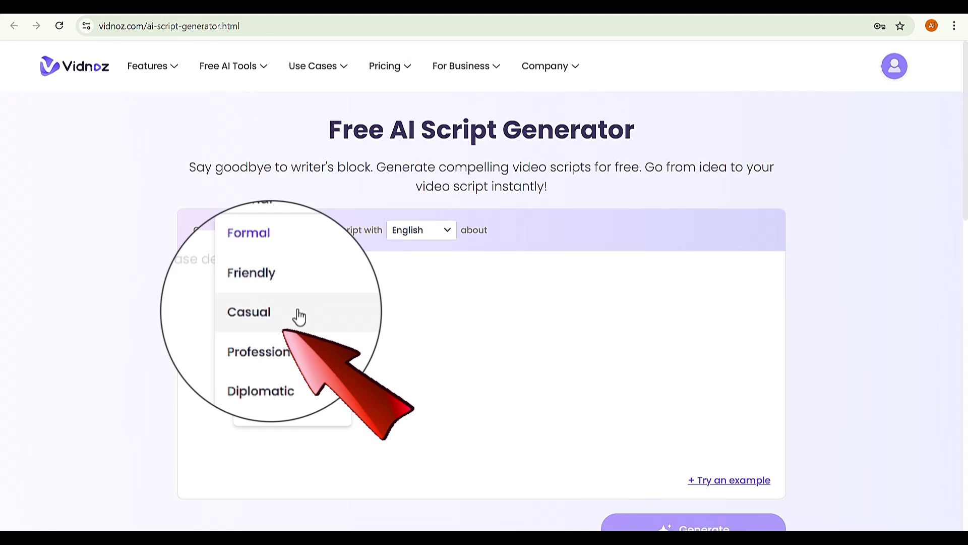
click(297, 315)
click(300, 315)
text(Create a prompt for m)
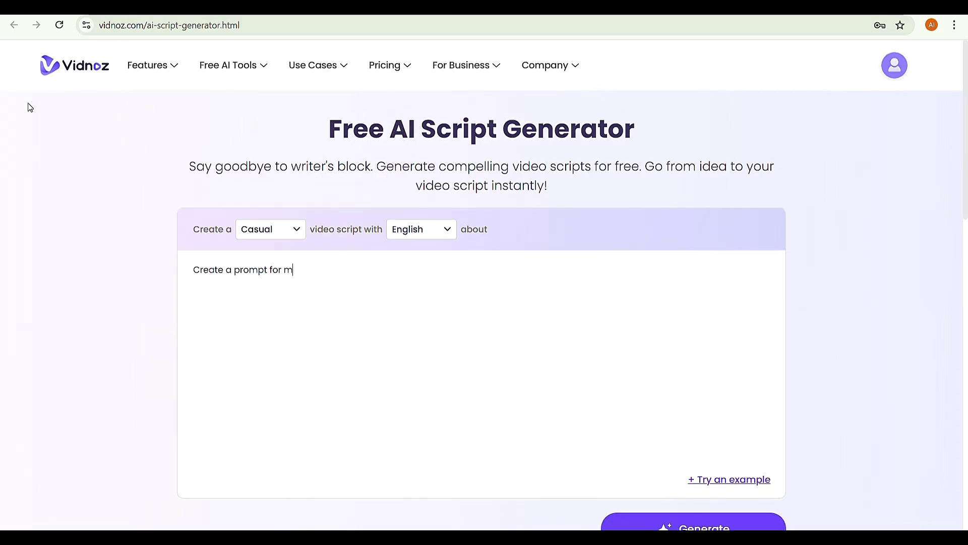
text(y image: a realistic animated )
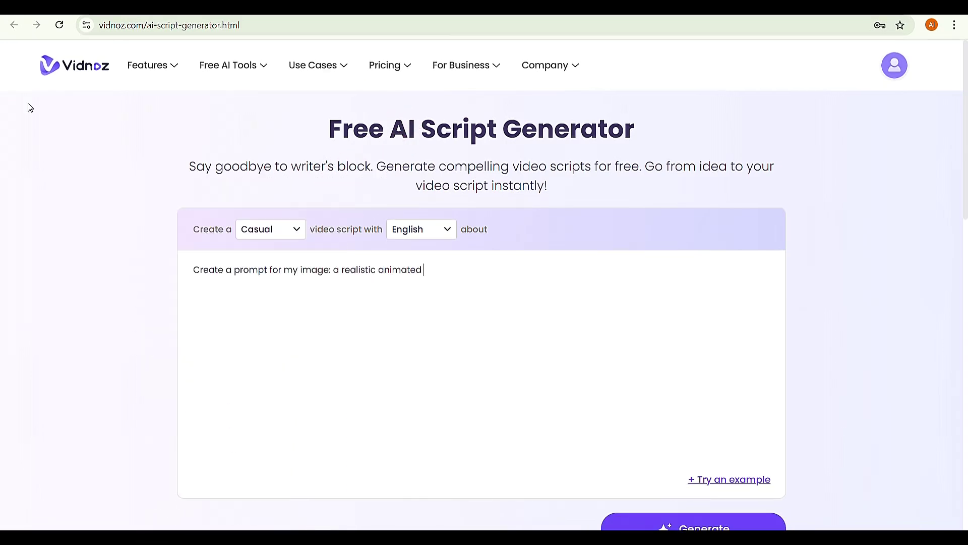
text(digital portrait od)
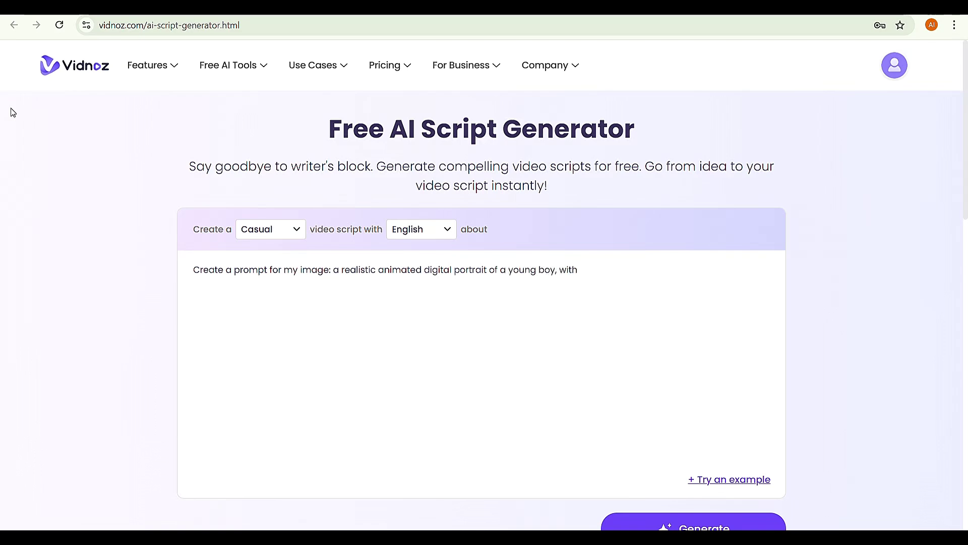
scroll(482, 303, down, 3)
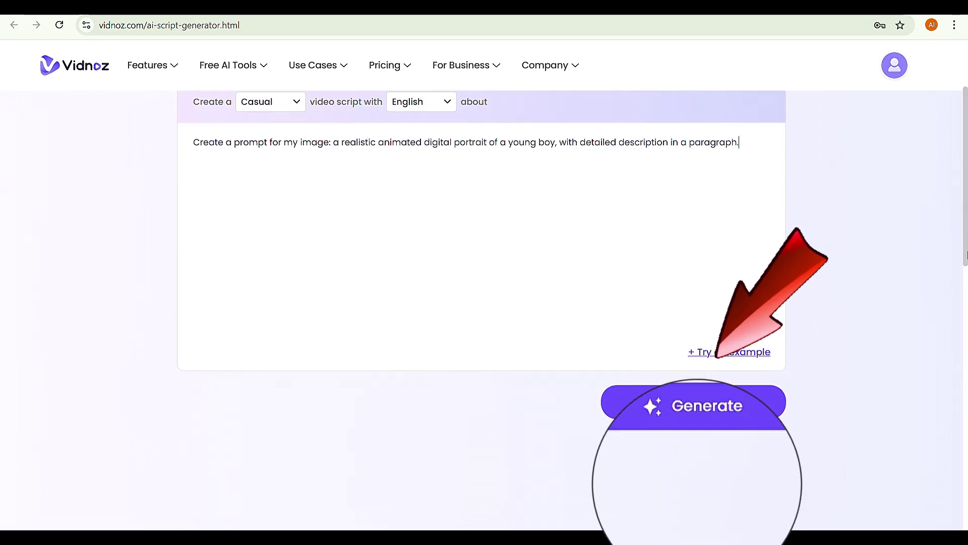
click(696, 385)
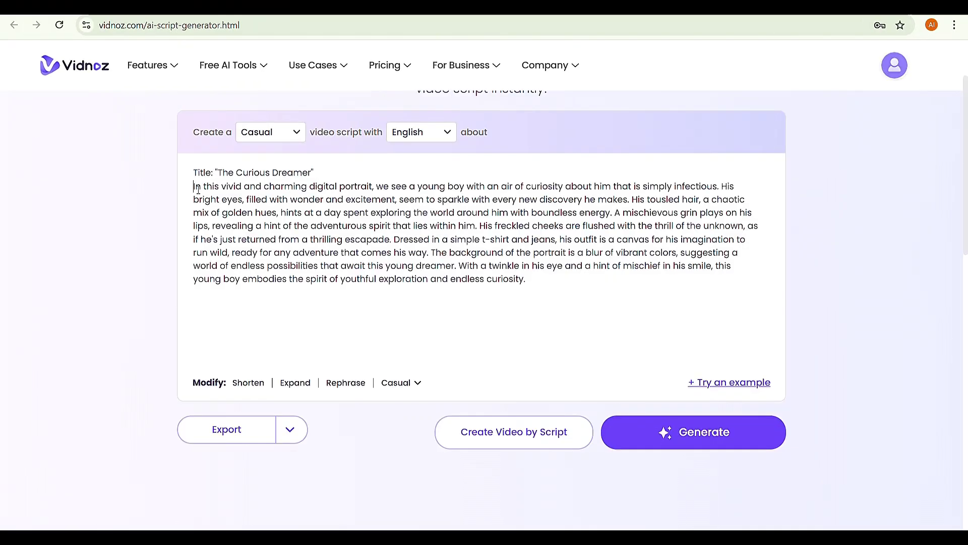
Shorten the generated script
drag(193, 186, 527, 281)
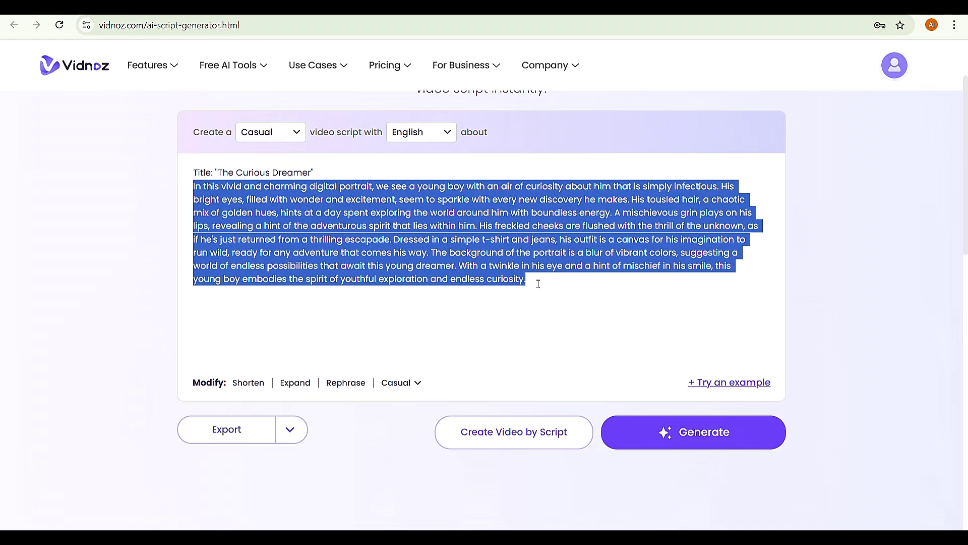
click(303, 359)
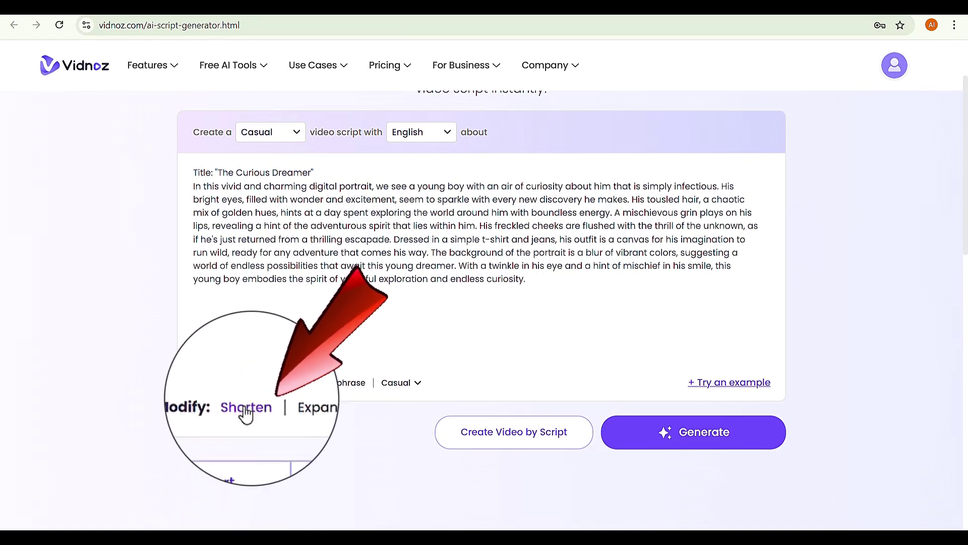
click(246, 385)
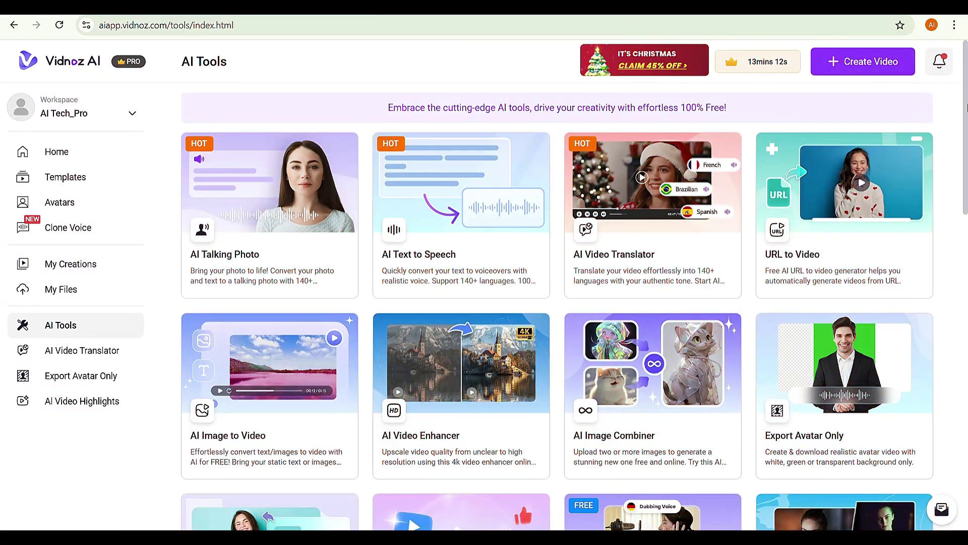
Generate male avatars of a smiling curly-haired boy in a black hoodie
scroll(967, 107, down, 12)
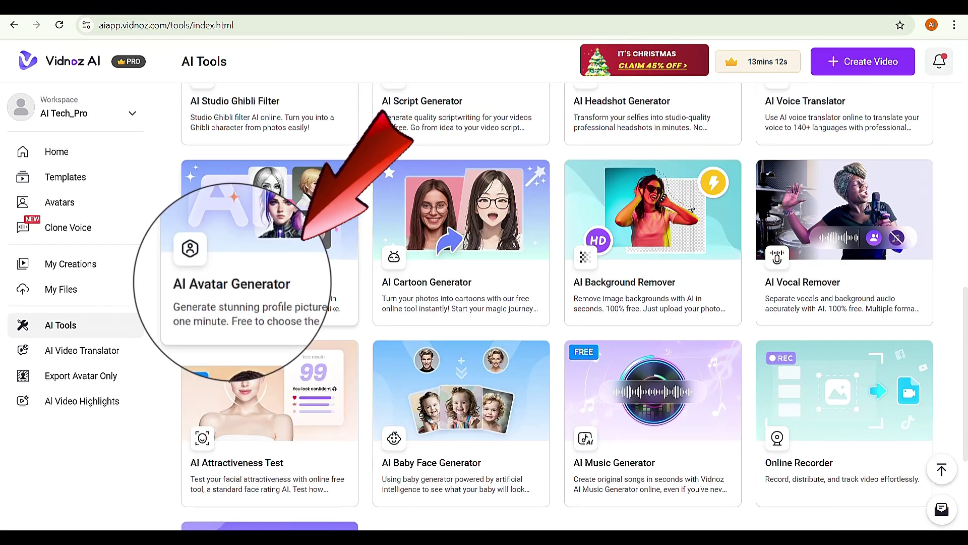
click(295, 244)
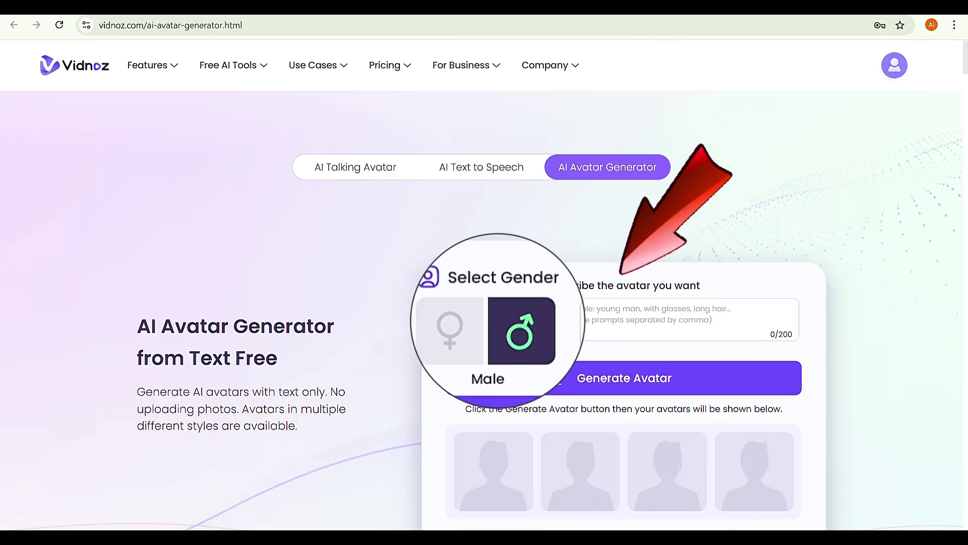
click(626, 379)
scroll(960, 244, down, 2)
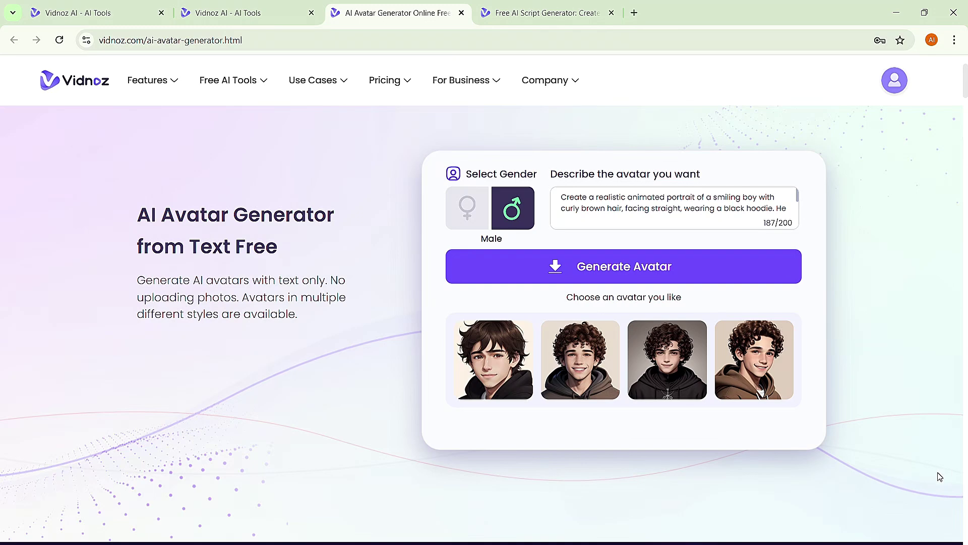
Preview and download the third curly-haired avatar, then generate more in its style
click(669, 351)
click(653, 361)
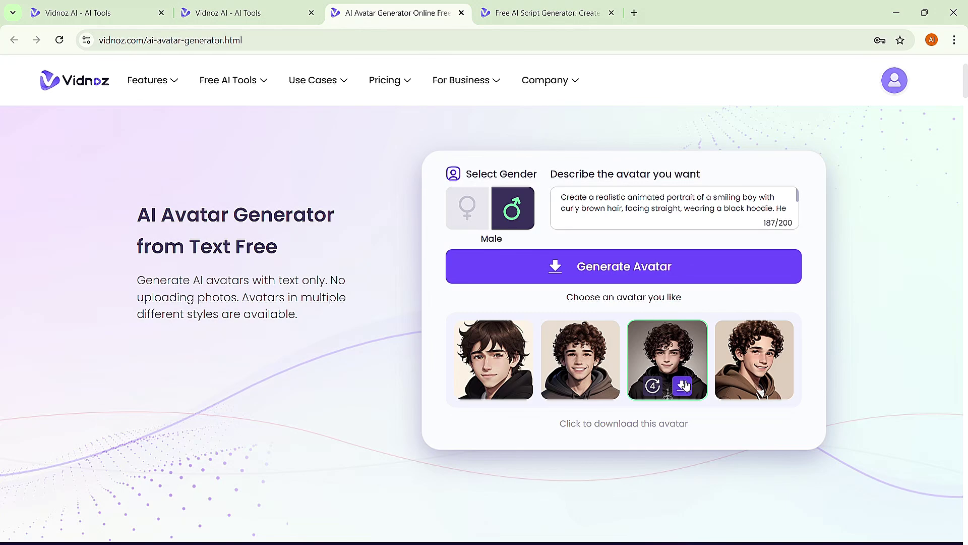
click(684, 383)
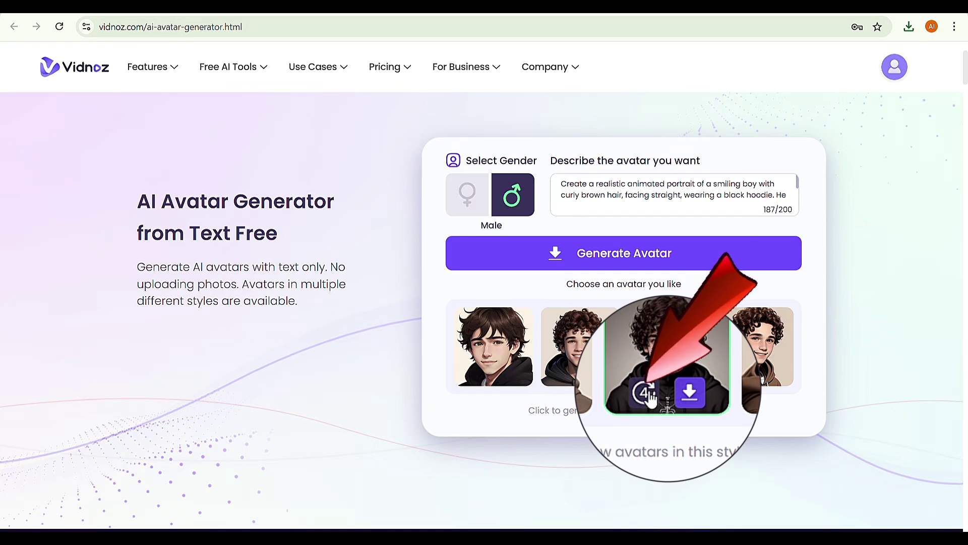
click(644, 393)
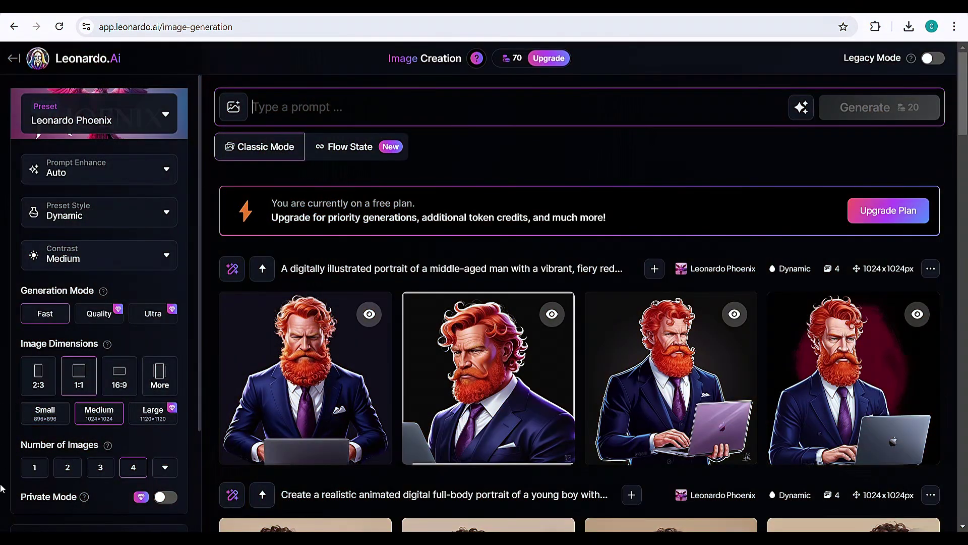
Generate four Leonardo.Ai portraits from the reused boy prompt and download the first one
click(262, 494)
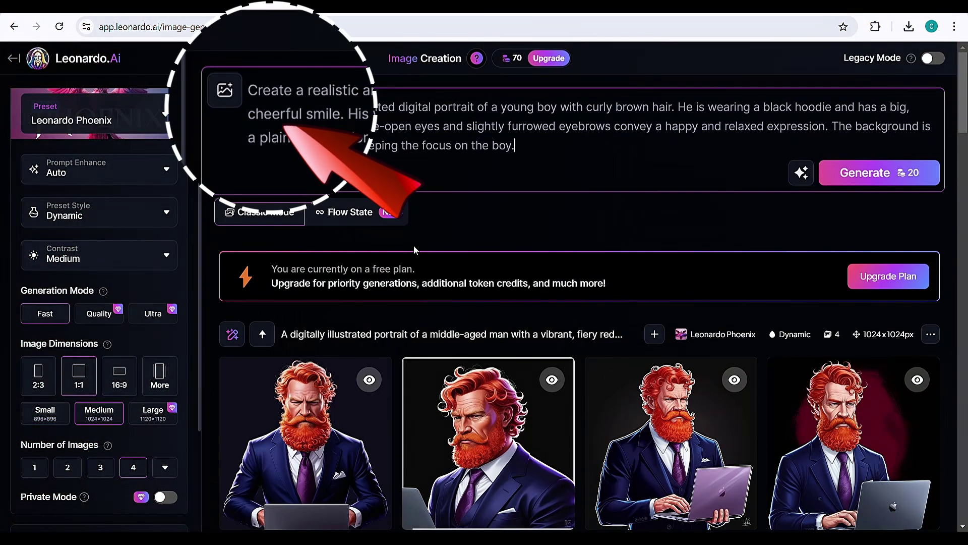
click(879, 172)
scroll(963, 184, down, 4)
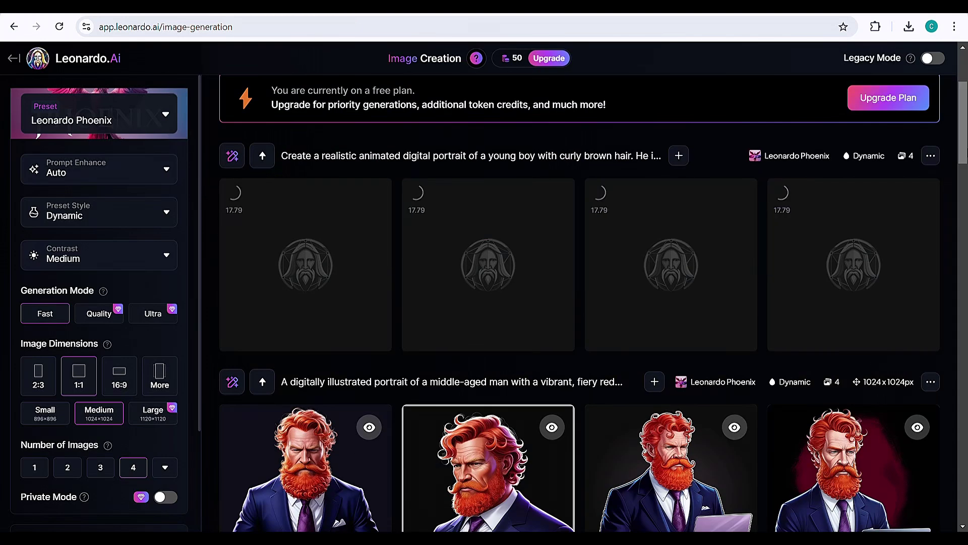
click(304, 264)
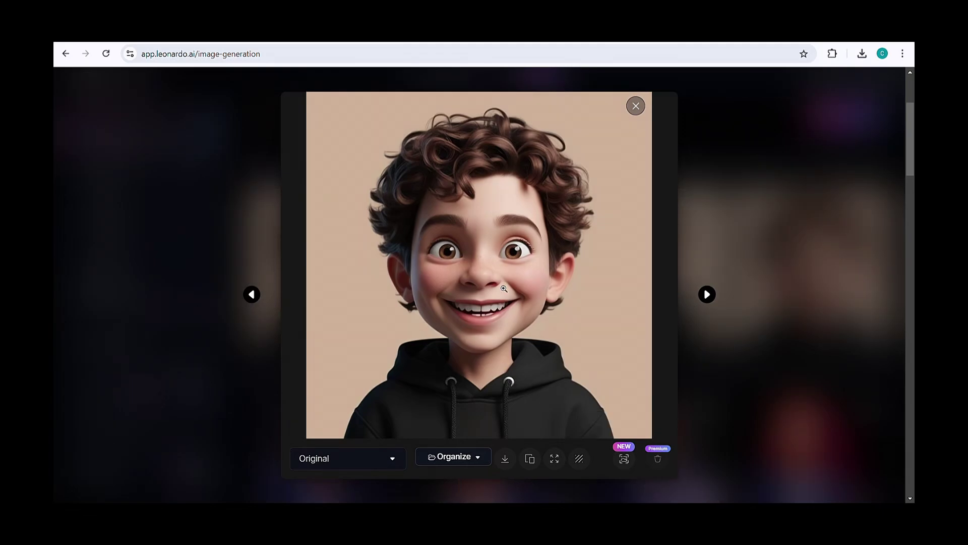
click(506, 460)
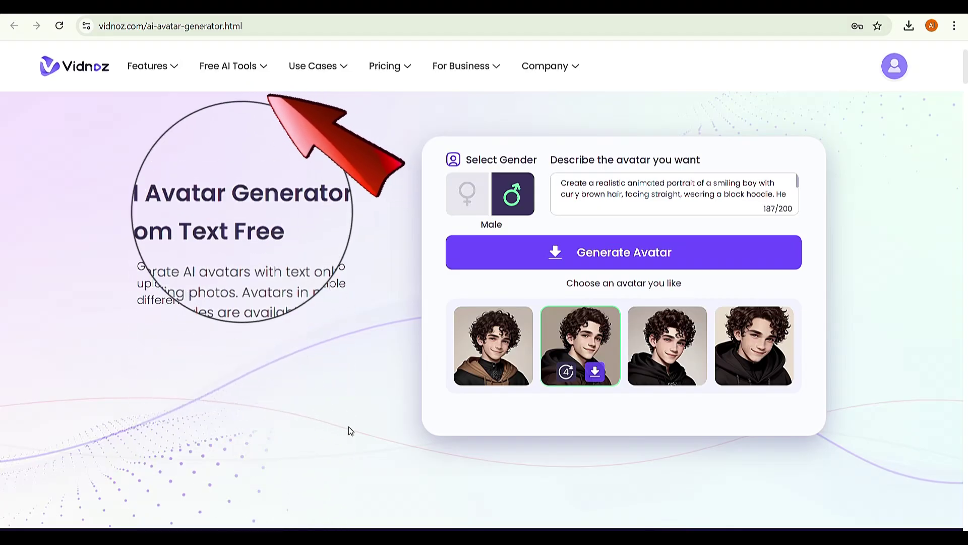
Upload the curly-haired boy's photo as the talking avatar and give it a green background
mouse_move(262, 59)
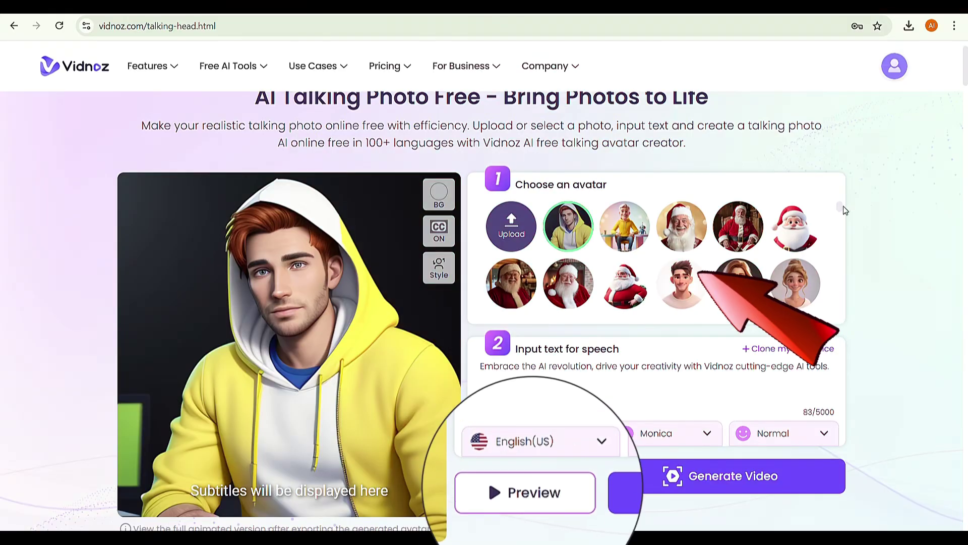
scroll(837, 252, down, 3)
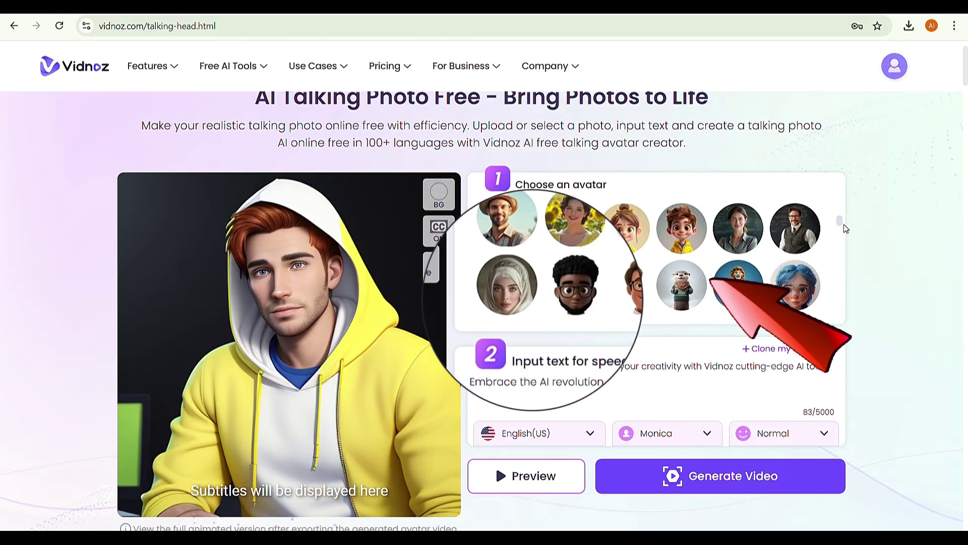
scroll(842, 272, up, 5)
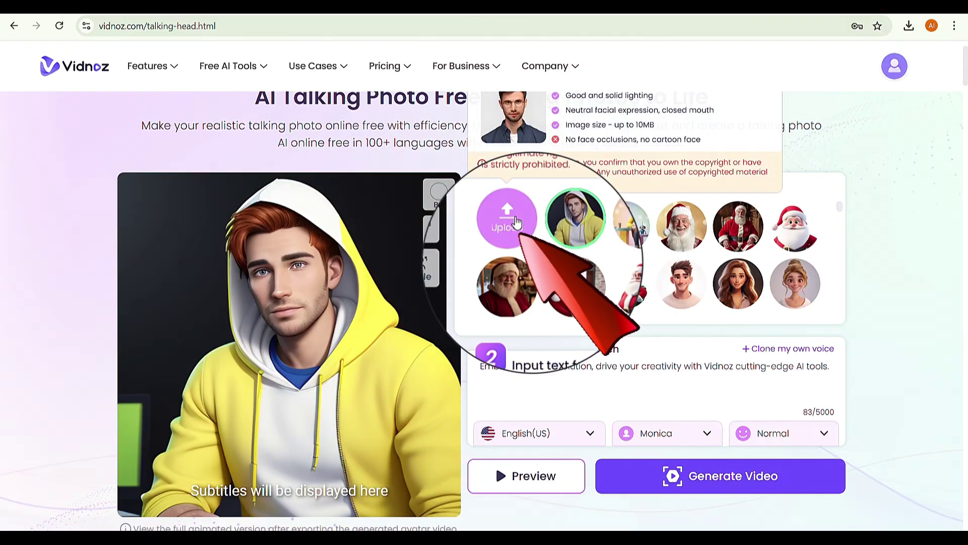
click(510, 221)
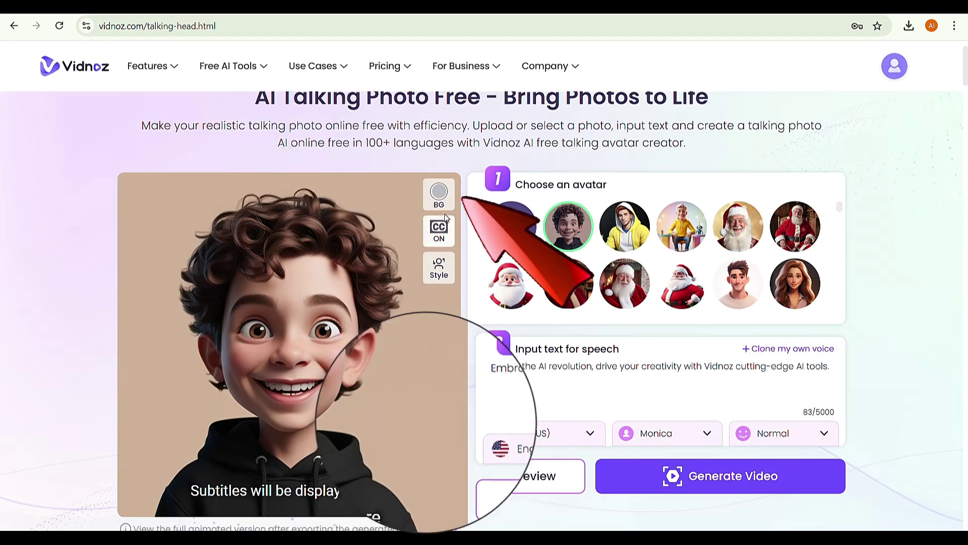
click(438, 195)
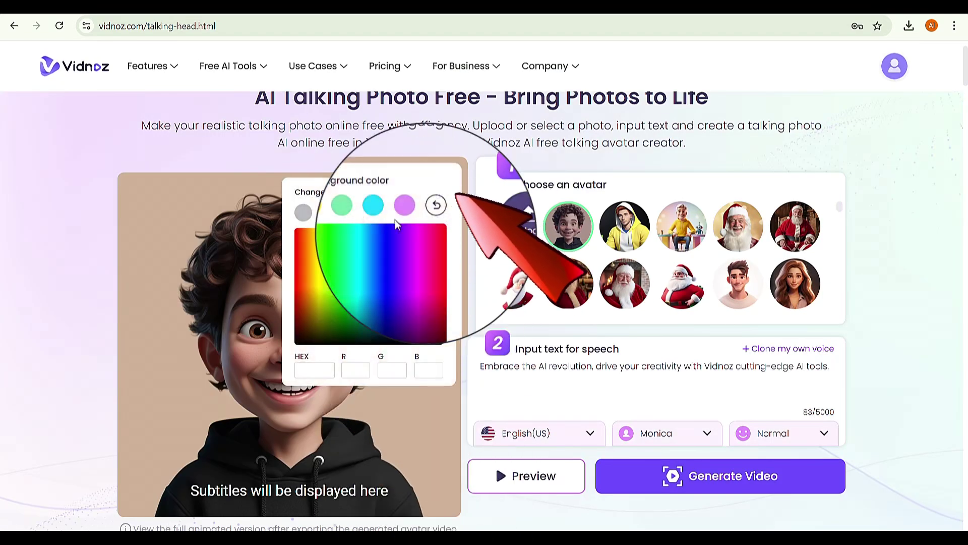
click(339, 253)
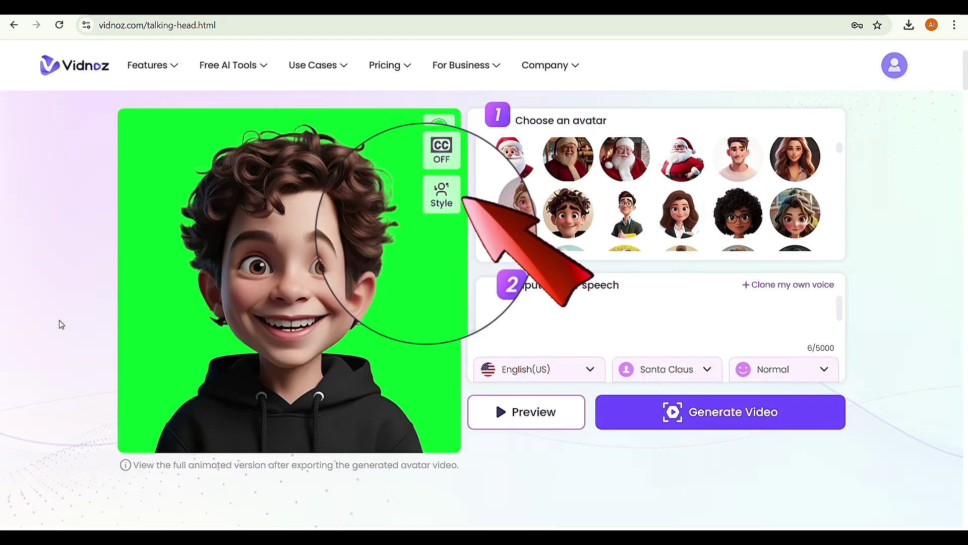
Enter the thank-you speech for AI Tech Pro and select the Anthony voice
click(496, 311)
text(Wow, the tutorial looks really cool! AI can definitely h)
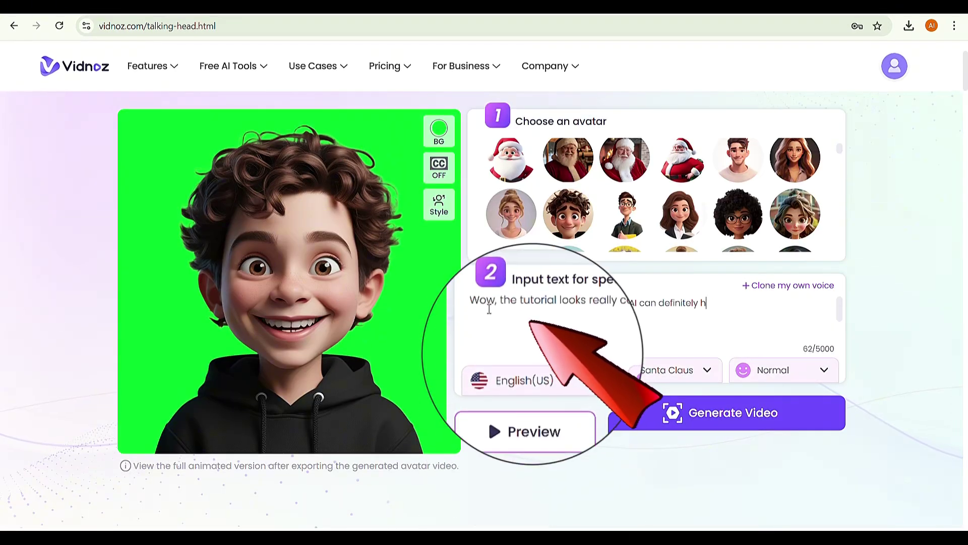
text(elp me gain a lot more knowledge. Most importantly, thank you to AI Tech Pro for bringing this video to us!)
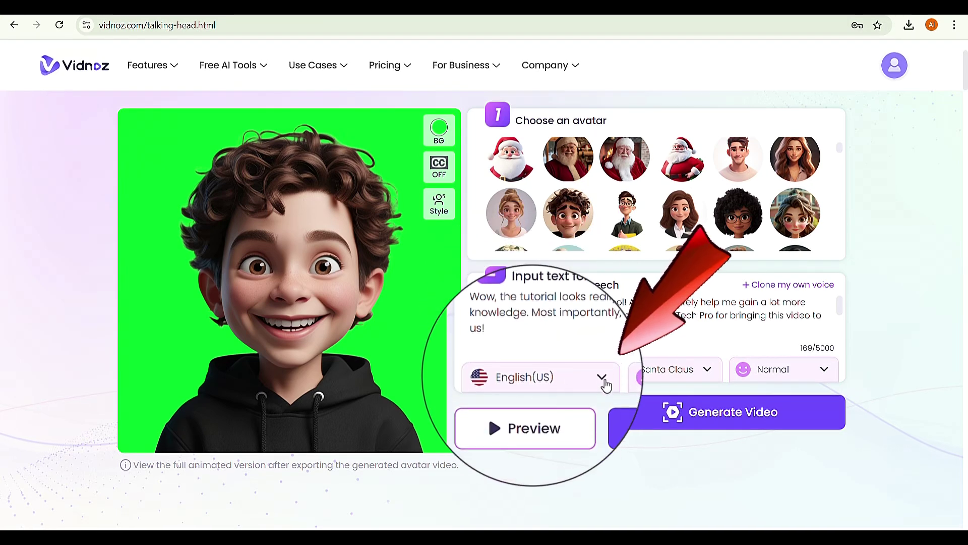
click(575, 369)
click(707, 370)
scroll(702, 460, down, 2)
click(703, 461)
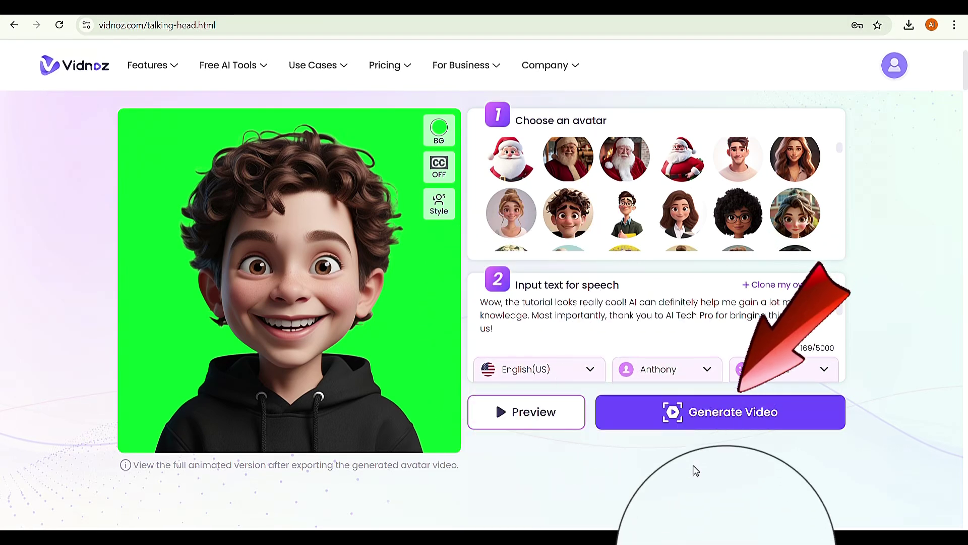
Generate the green-screen talking video, preview it, and show its 1080p/720p download options
click(713, 421)
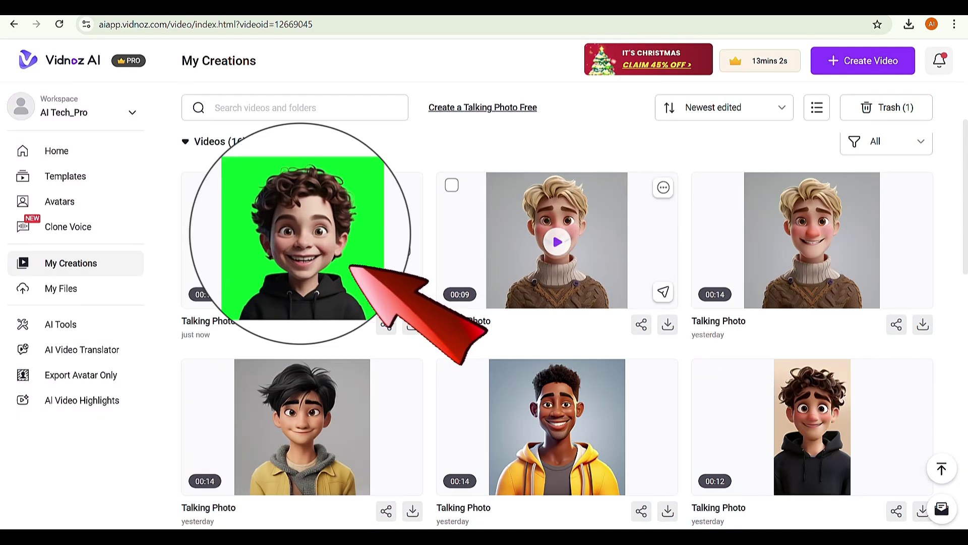
mouse_move(321, 226)
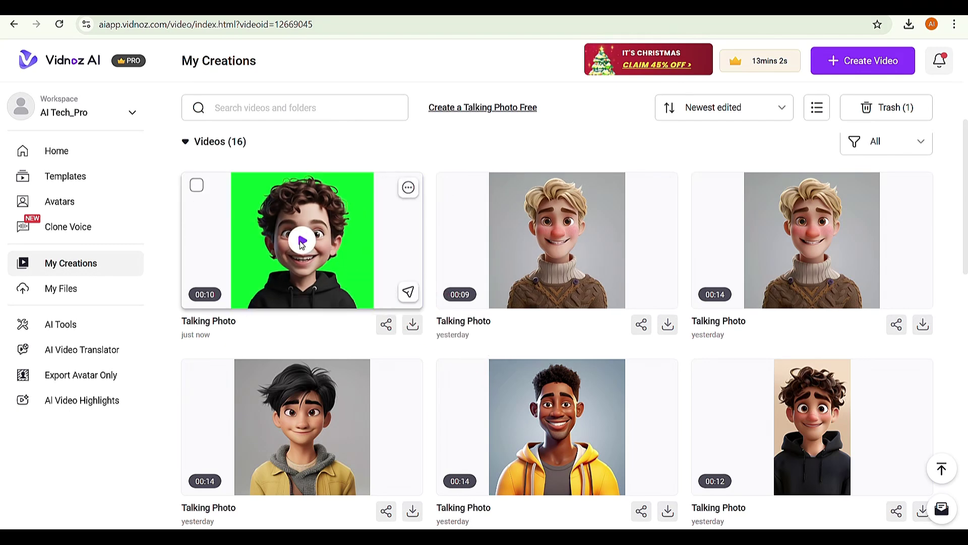
click(303, 241)
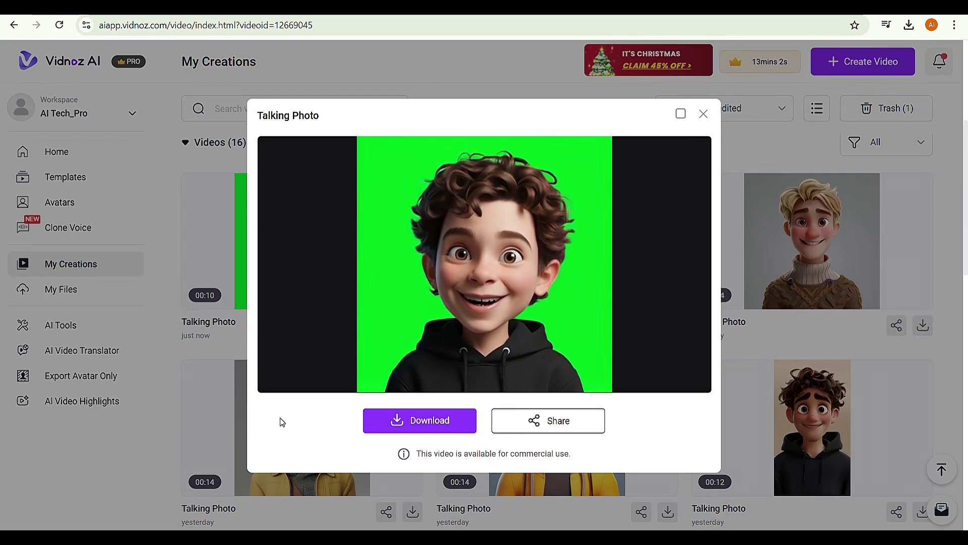
click(422, 425)
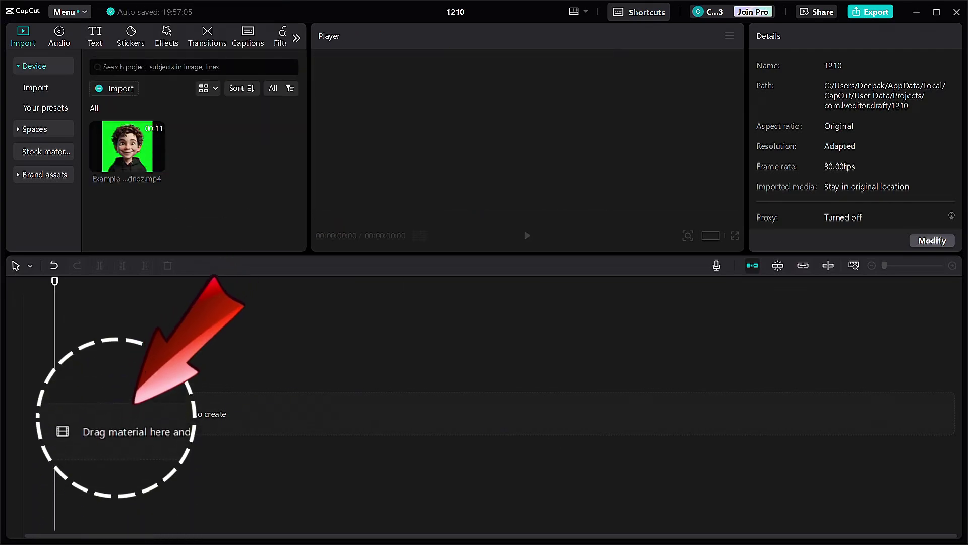
Place the talking-boy clip on the timeline and chroma-key out its green background
drag(127, 146, 126, 434)
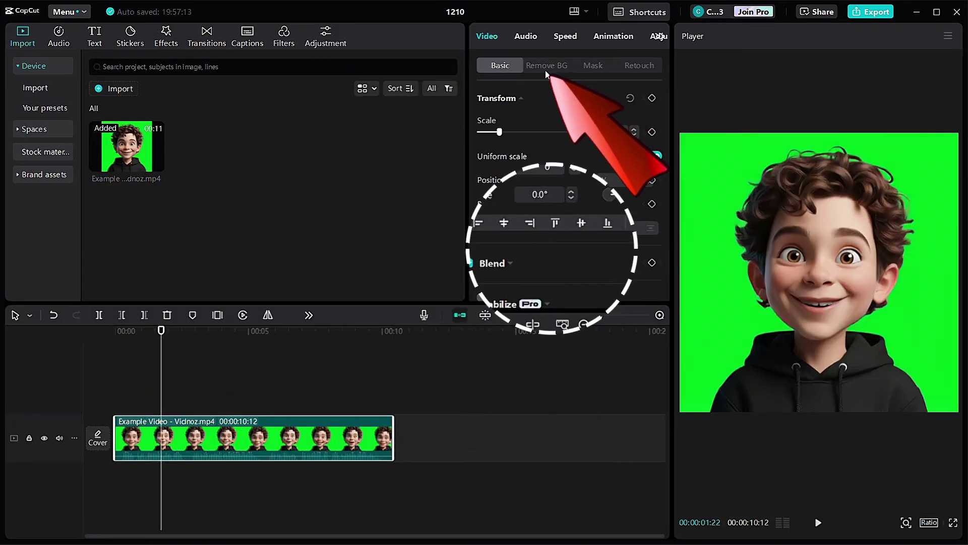
click(546, 67)
scroll(494, 140, down, 3)
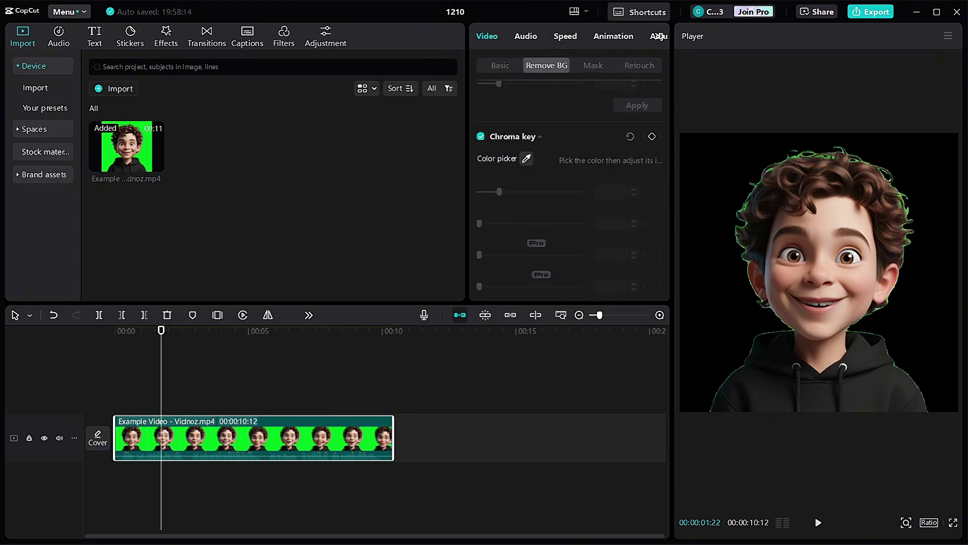
Add the neon blue squares stock clip beneath the avatar track as the background
click(45, 151)
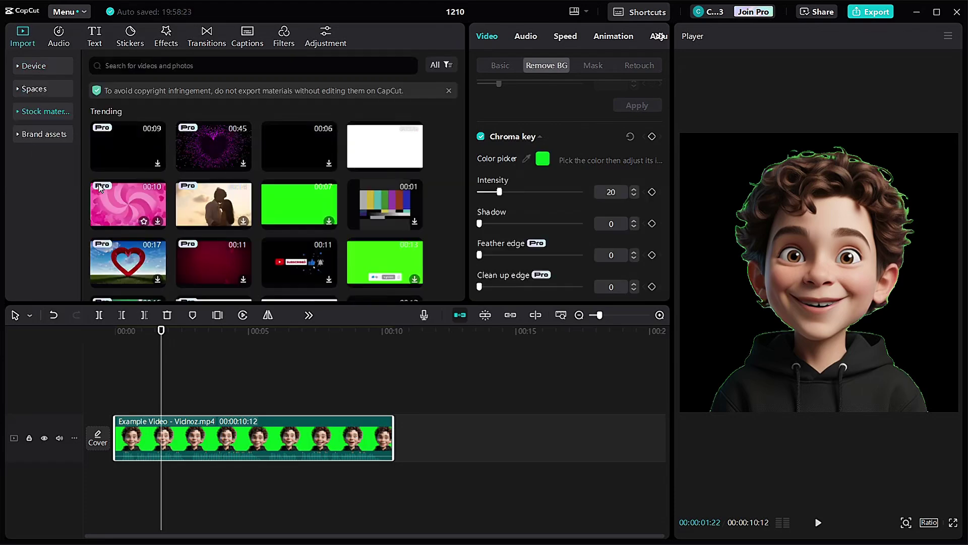
scroll(216, 203, down, 4)
scroll(216, 203, down, 3)
drag(385, 153, 724, 326)
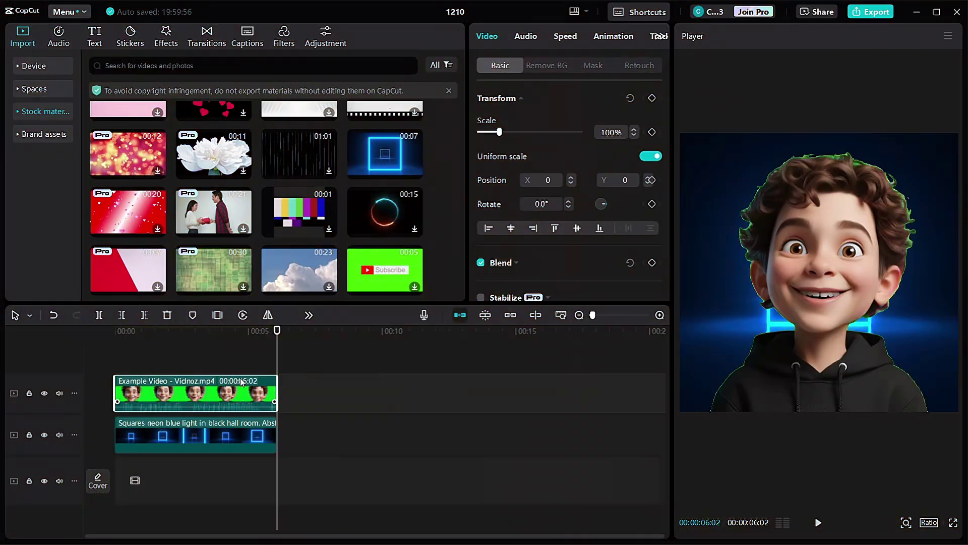
click(29, 66)
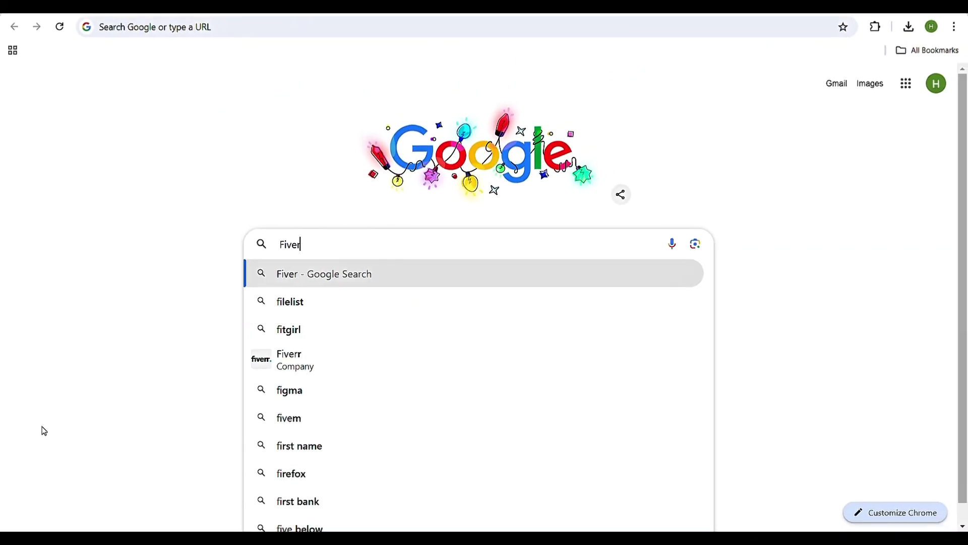
Enter Fiverr.com in Chrome to reach the Fiverr home page
text(r.com)
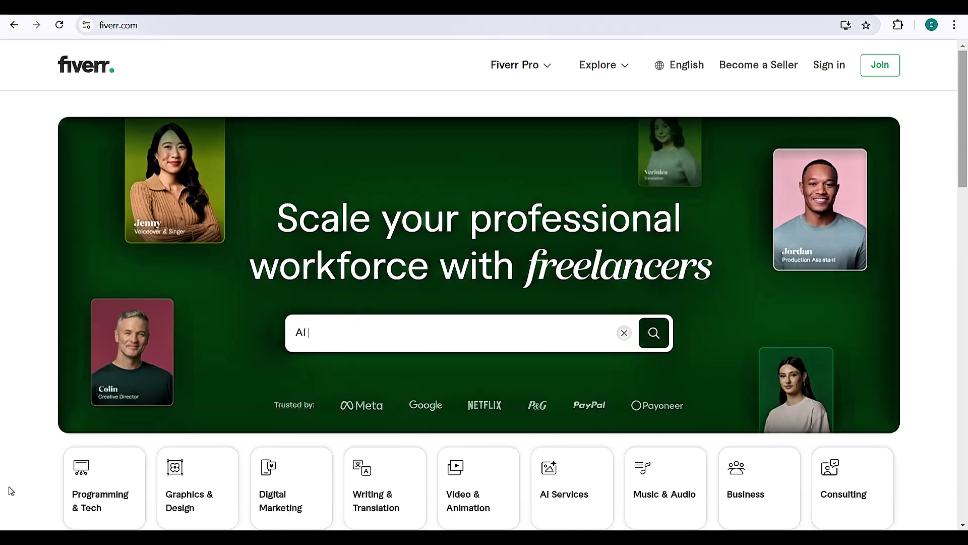
Search Fiverr for 'AI animated talking avatar' gigs and review a gig's €44.74–€129.25 packages
text(animated talking)
click(647, 332)
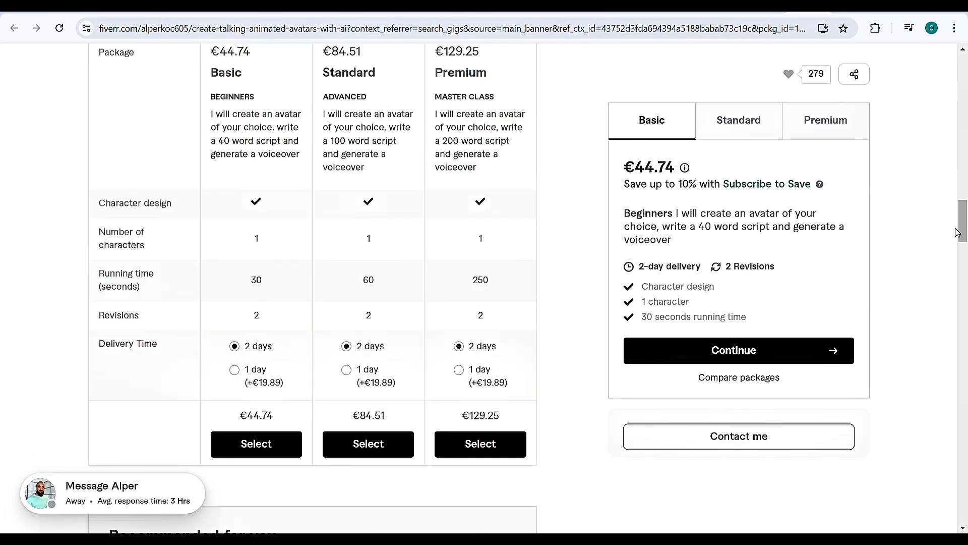
scroll(575, 202, up, 1)
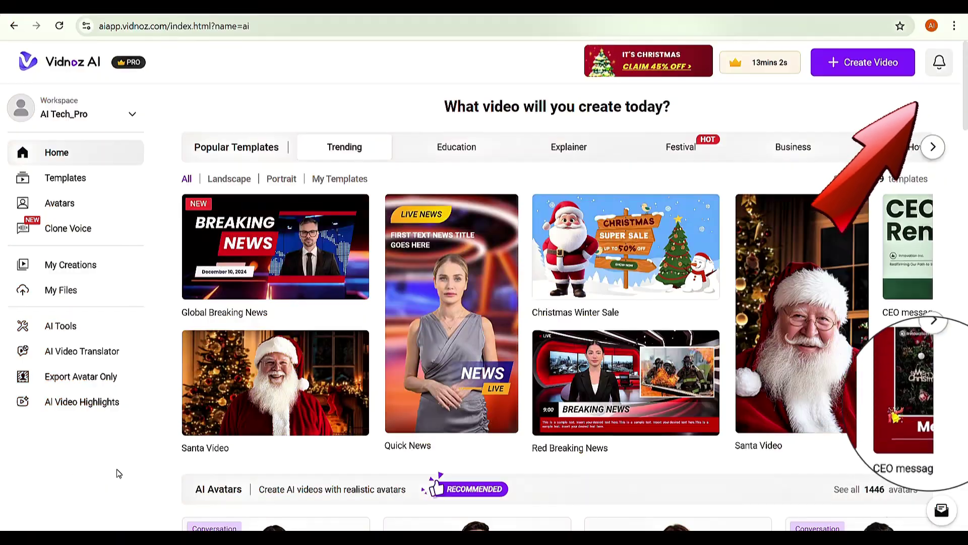
Open the Santa Video Contest announcement from the notification bell's latest news
click(939, 61)
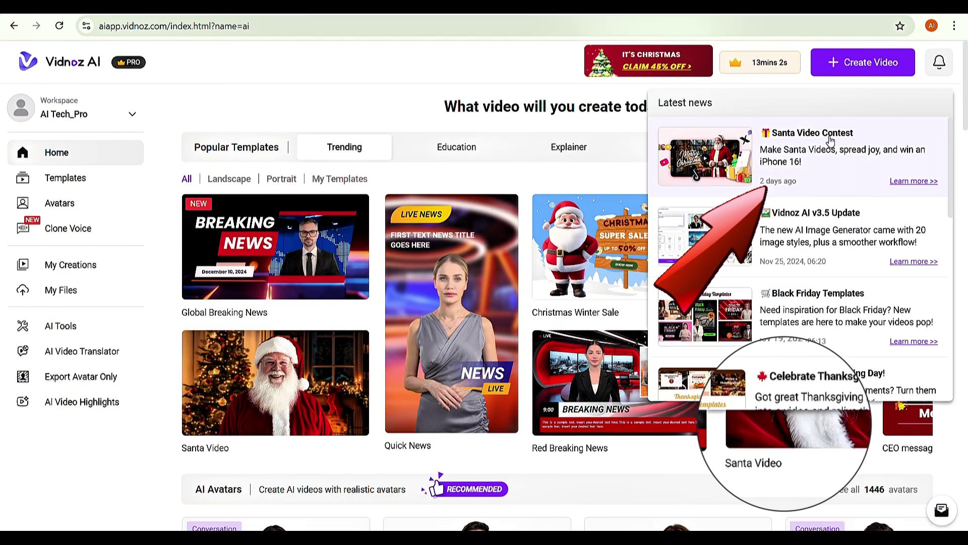
click(787, 160)
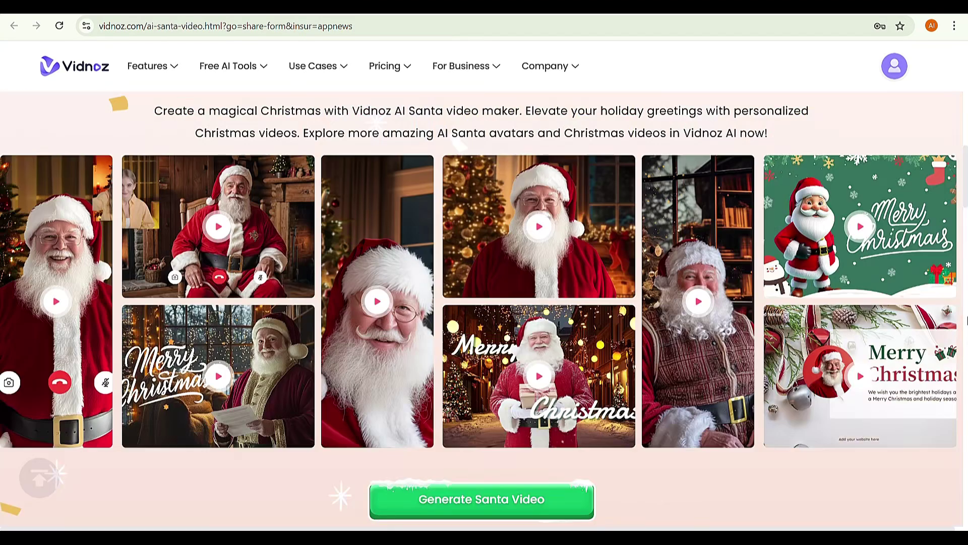
Highlight the #VidnozSantaContest hashtag, then the Winner Announcement Date line (Jan 2, 2025)
scroll(966, 320, up, 10)
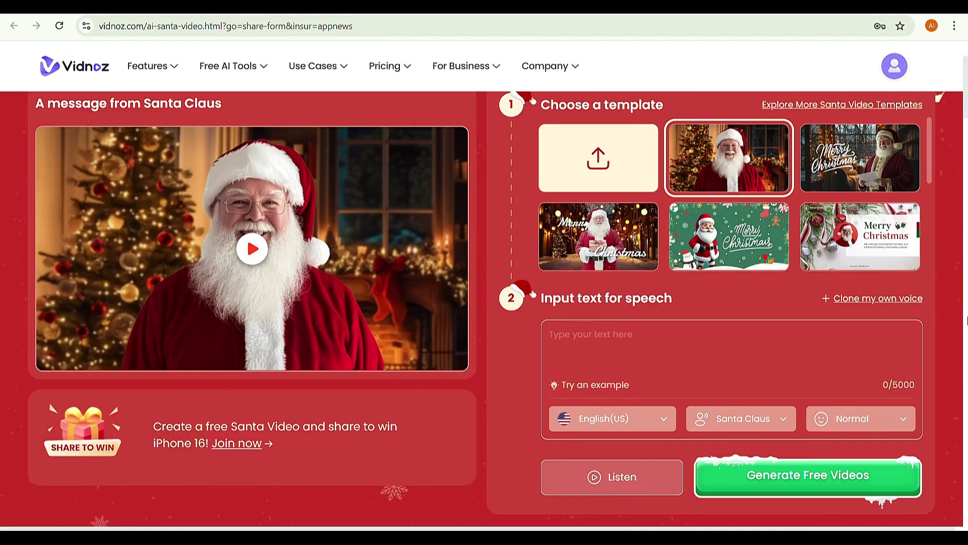
scroll(966, 320, down, 15)
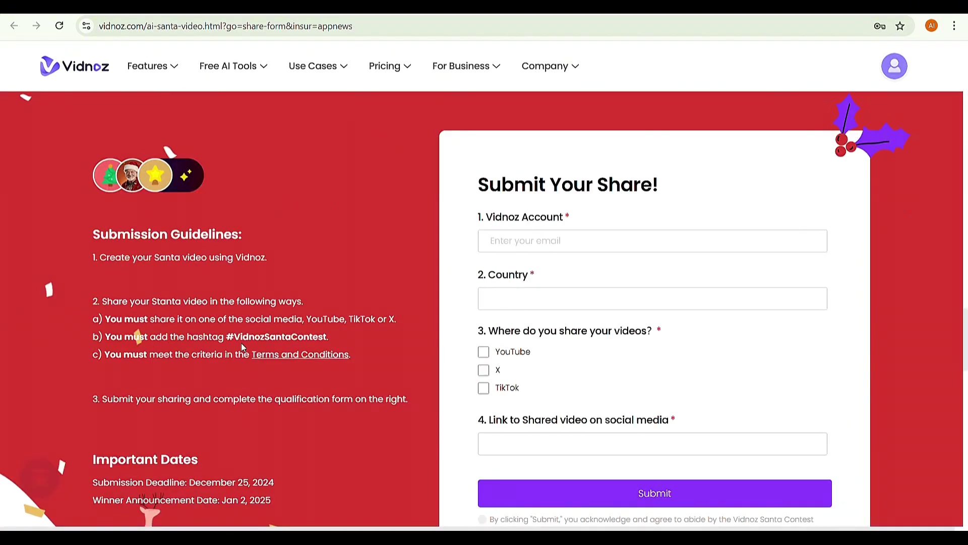
drag(227, 337, 333, 339)
scroll(967, 265, down, 1)
scroll(93, 307, down, 2)
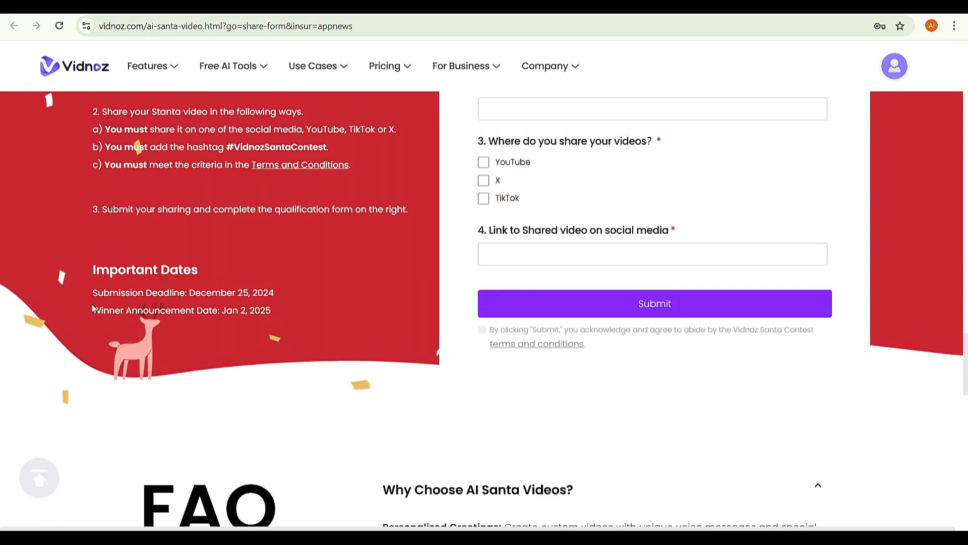
drag(91, 309, 279, 306)
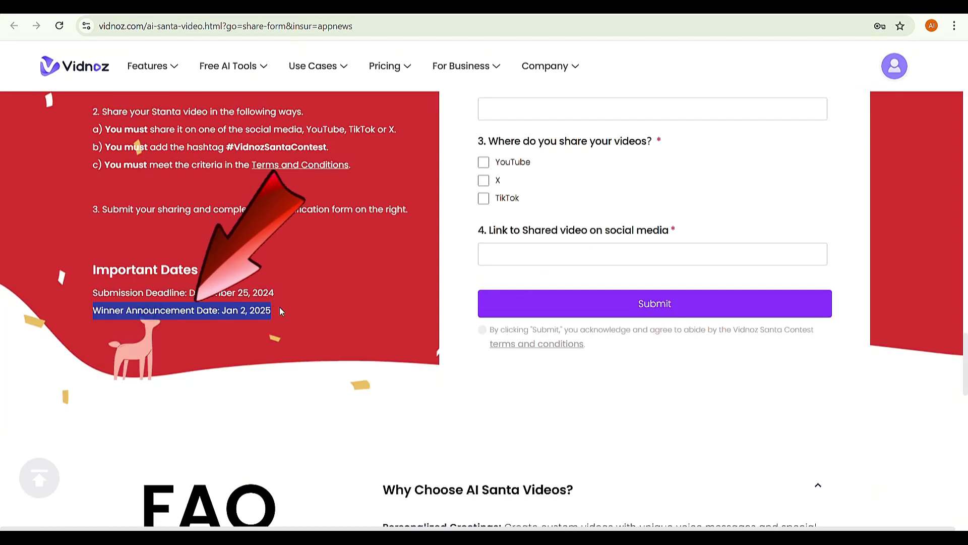